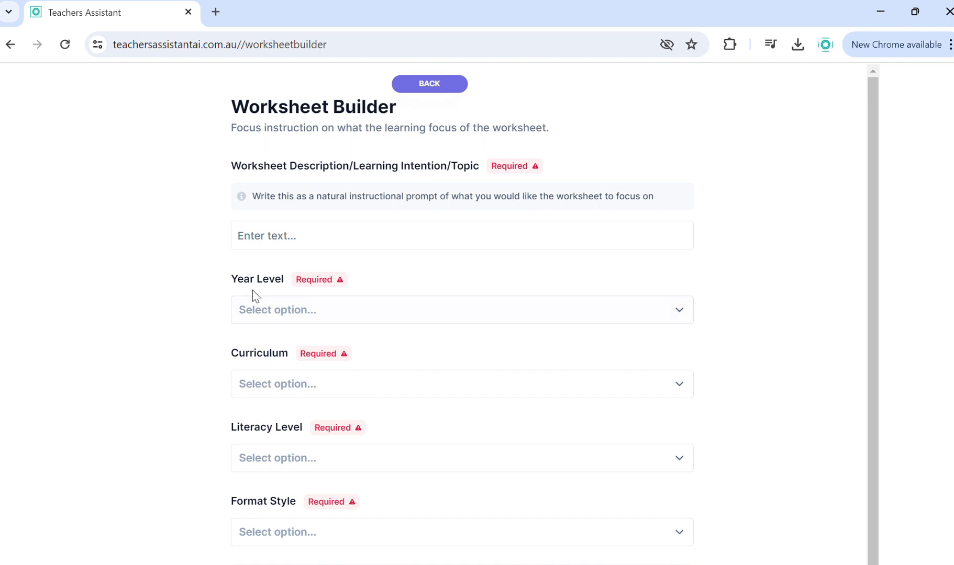
Set the worksheet's year level to Year 8 and its curriculum to Health & Physical Education
scroll(419, 309, "down", 1)
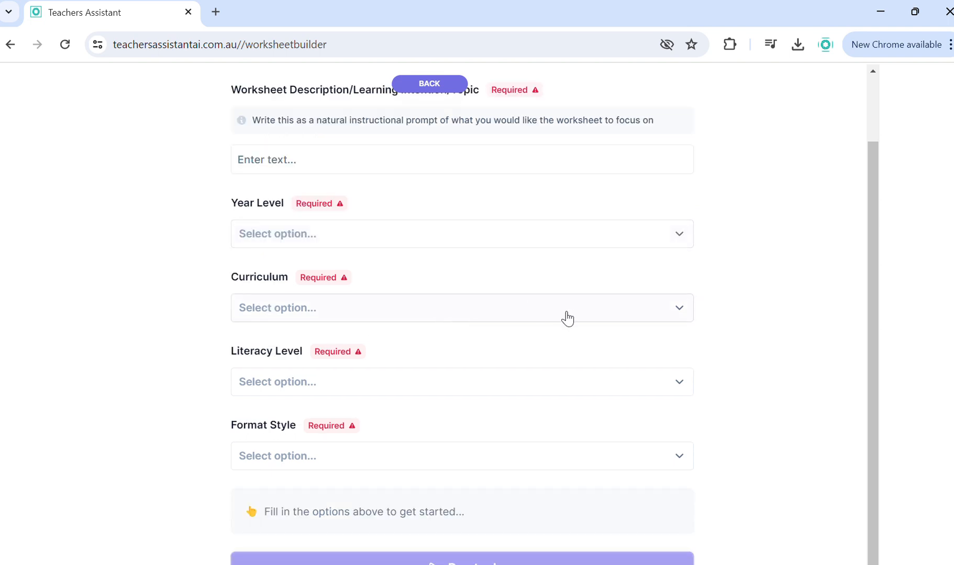
scroll(350, 212, "up", 1)
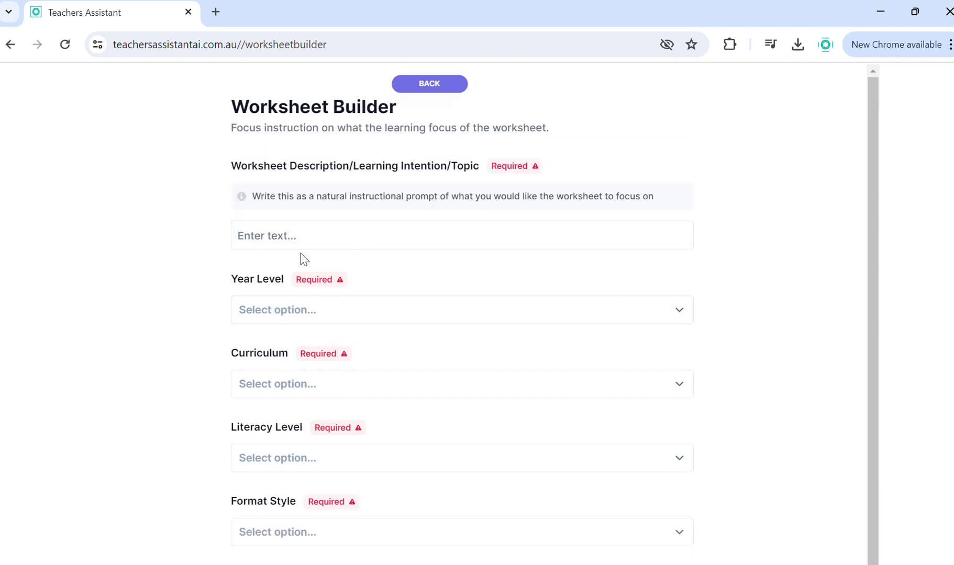
left_click(280, 315)
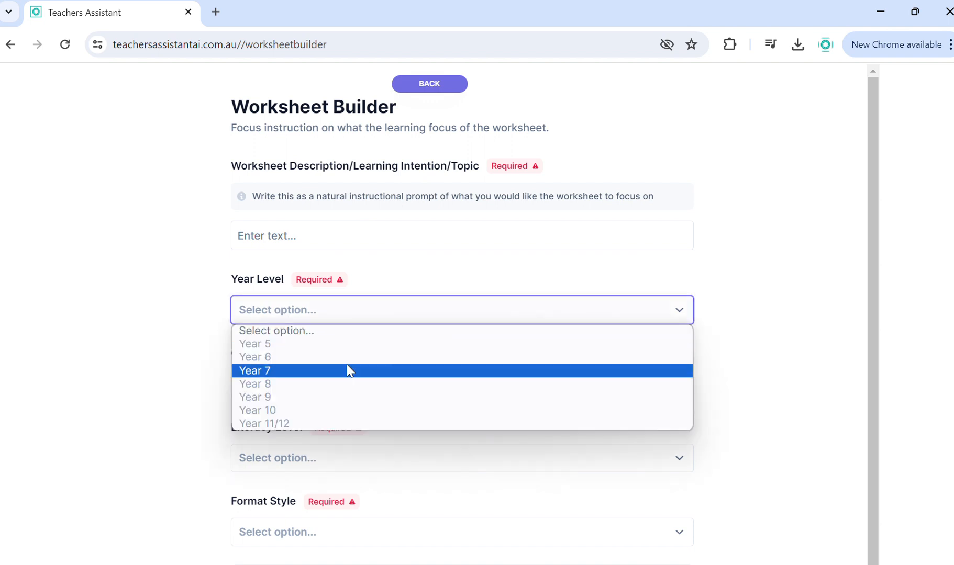
left_click(401, 389)
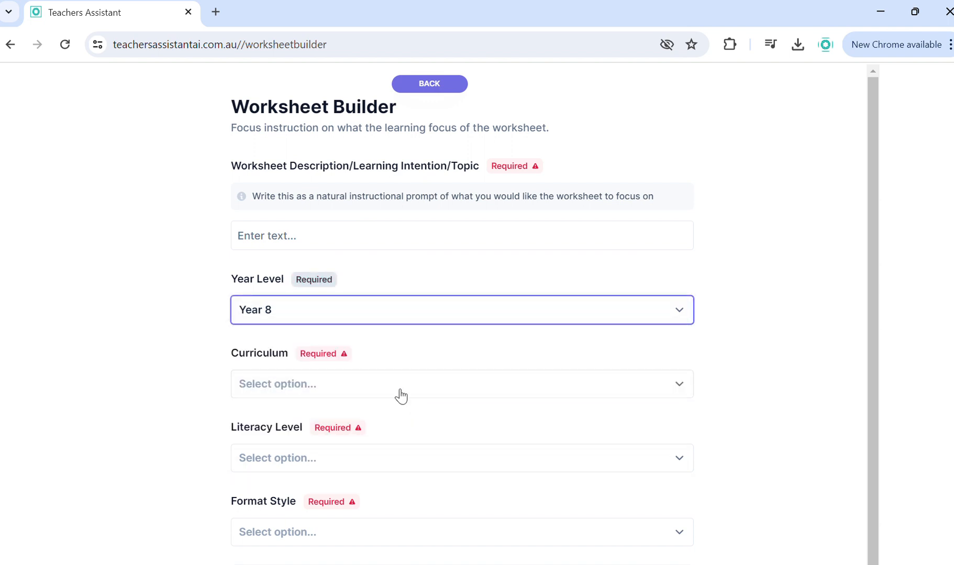
left_click(401, 393)
left_click(432, 448)
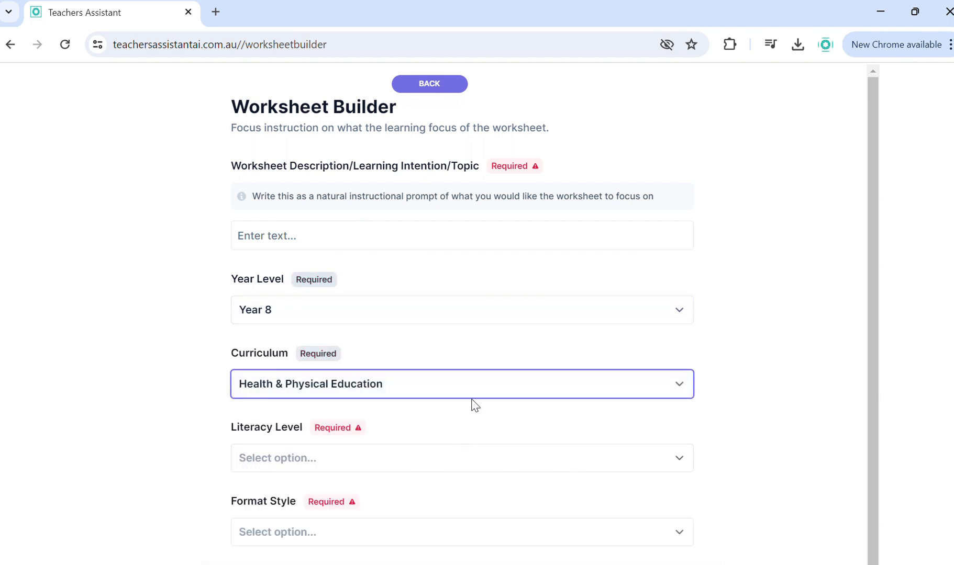
Set the literacy level to Developing Literacy, which builds on foundational skills with increased vocabulary and sentence complexity
scroll(475, 409, "down", 1)
left_click(287, 382)
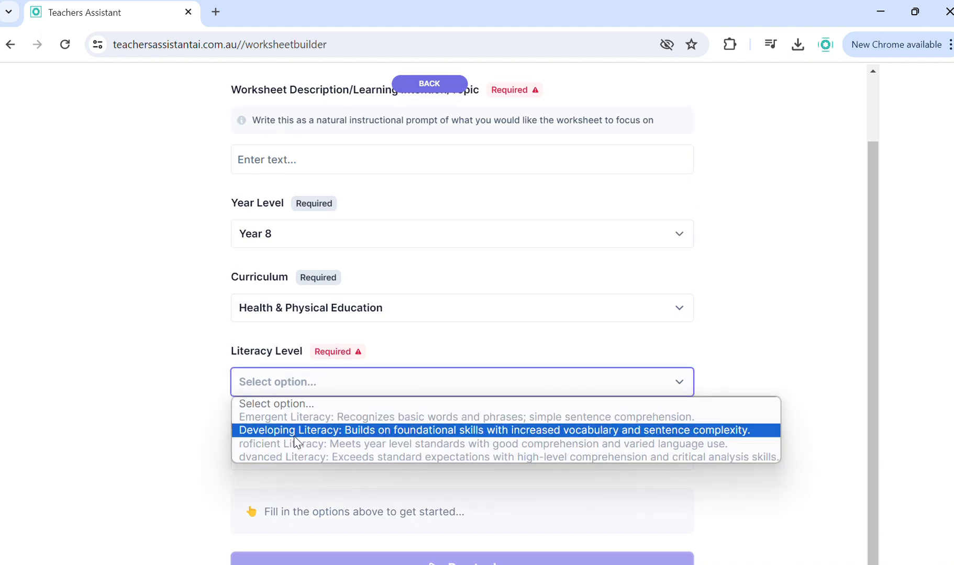
left_click(352, 430)
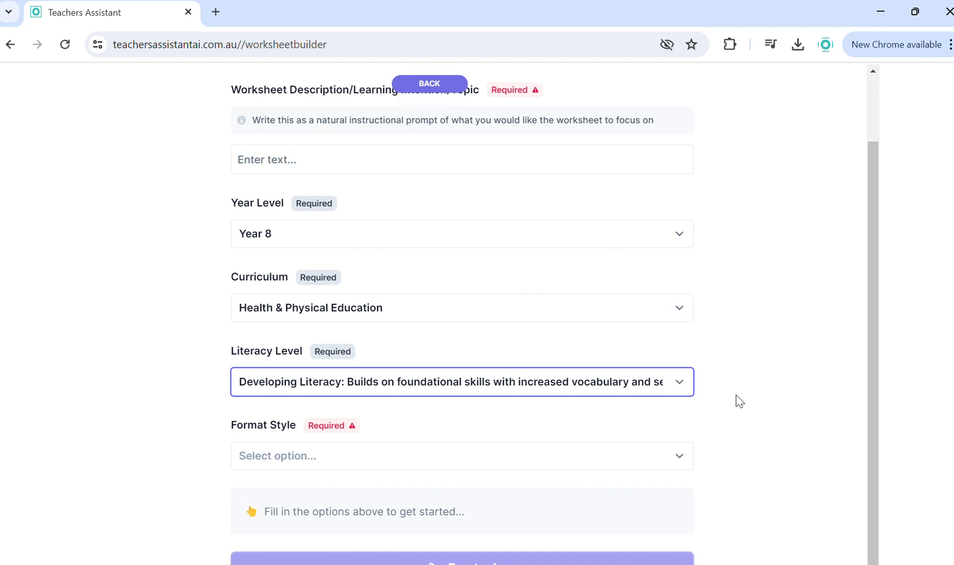
left_click(678, 386)
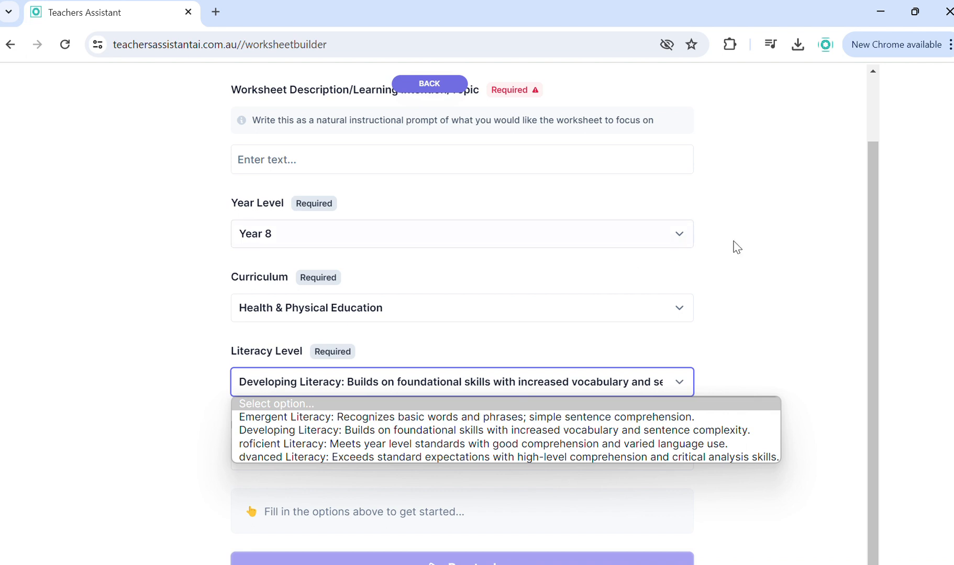
left_click(673, 246)
left_click(672, 244)
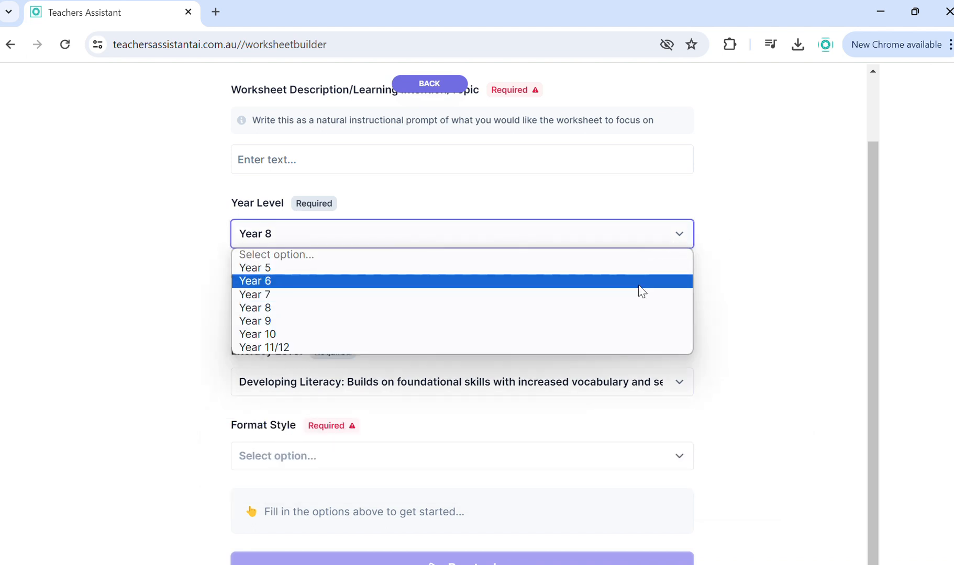
left_click(699, 298)
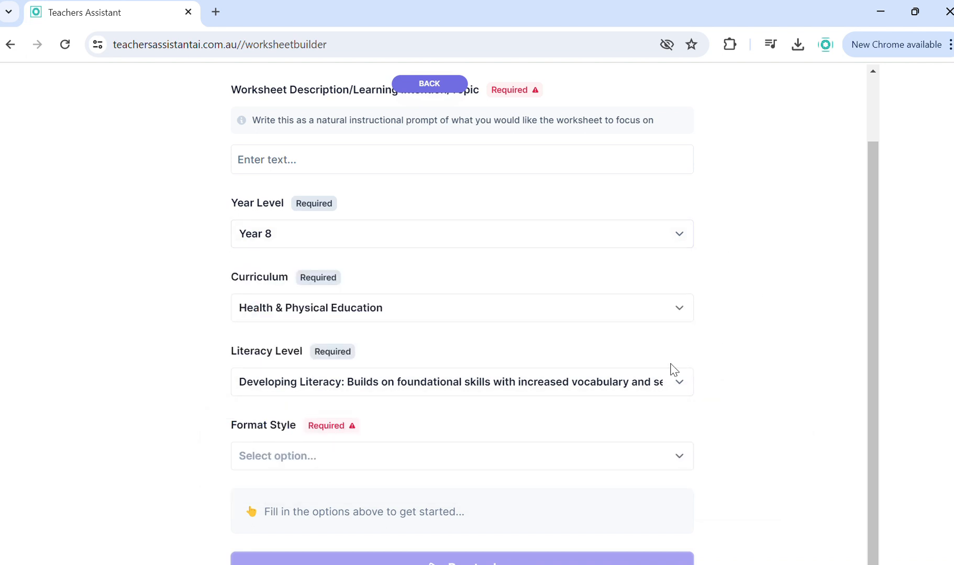
Set the worksheet's format style to AI Choose Best Fit
scroll(359, 414, "down", 1)
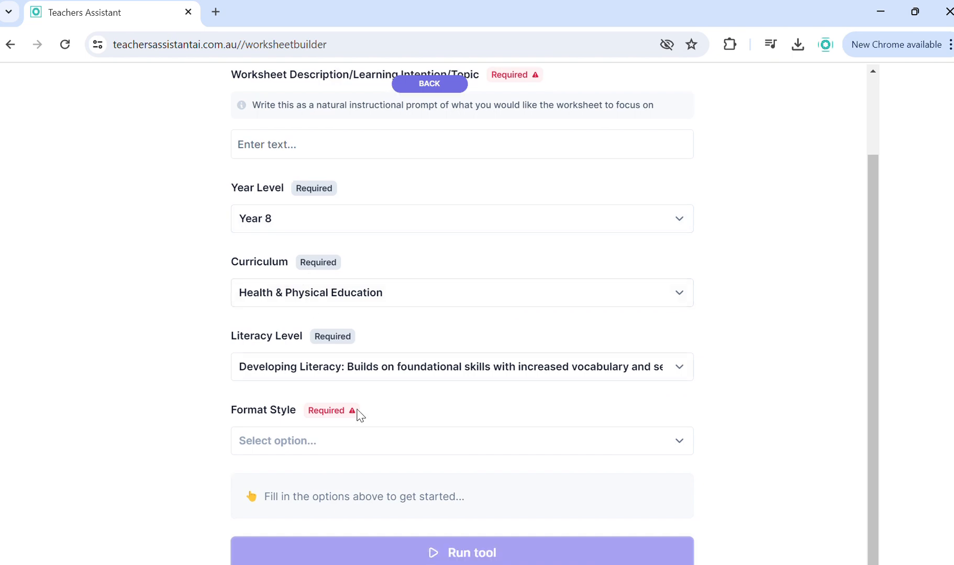
left_click(298, 441)
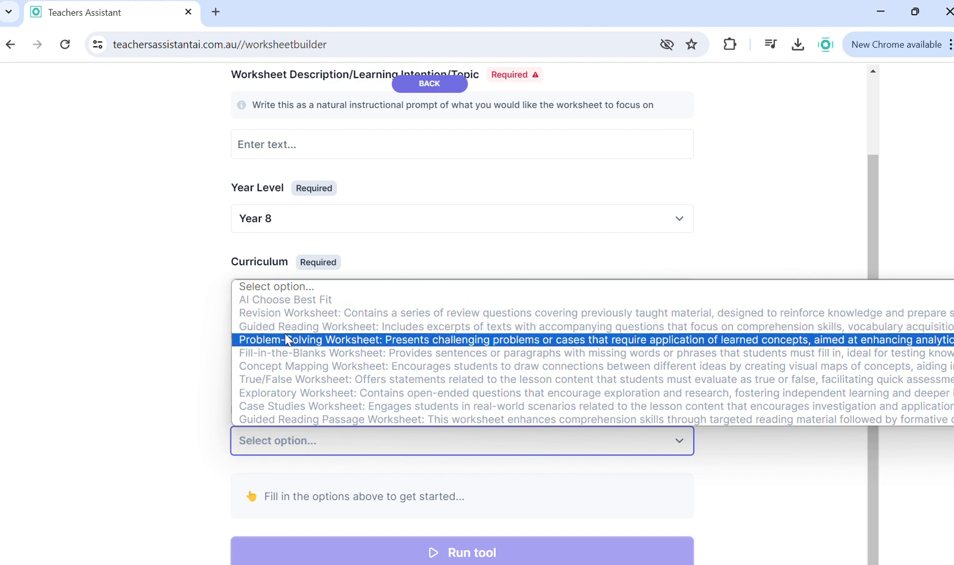
left_click(297, 302)
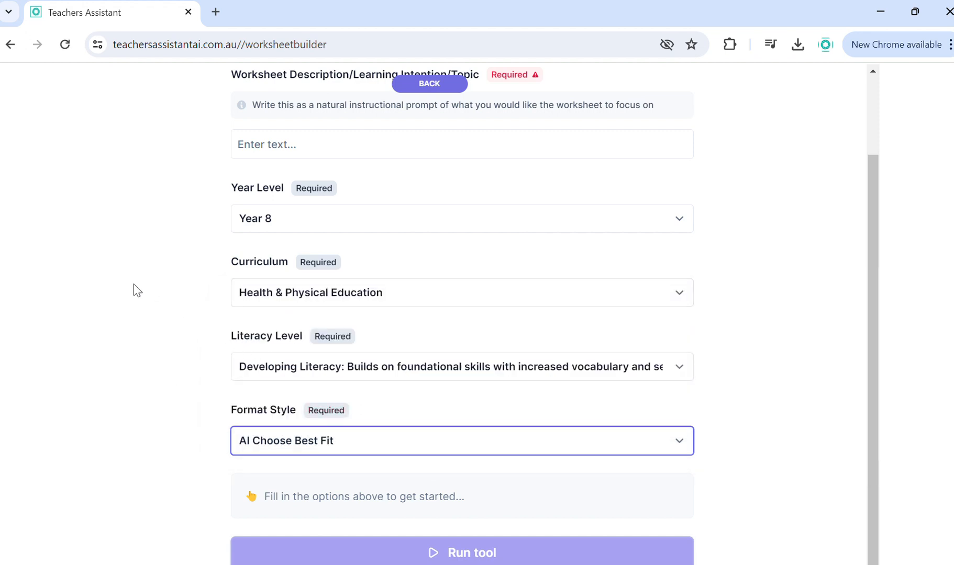
Enter the worksheet description "Students are learning an introduction to mental health between peers and how they identify it's traints."
scroll(281, 254, "up", 1)
left_click(283, 224)
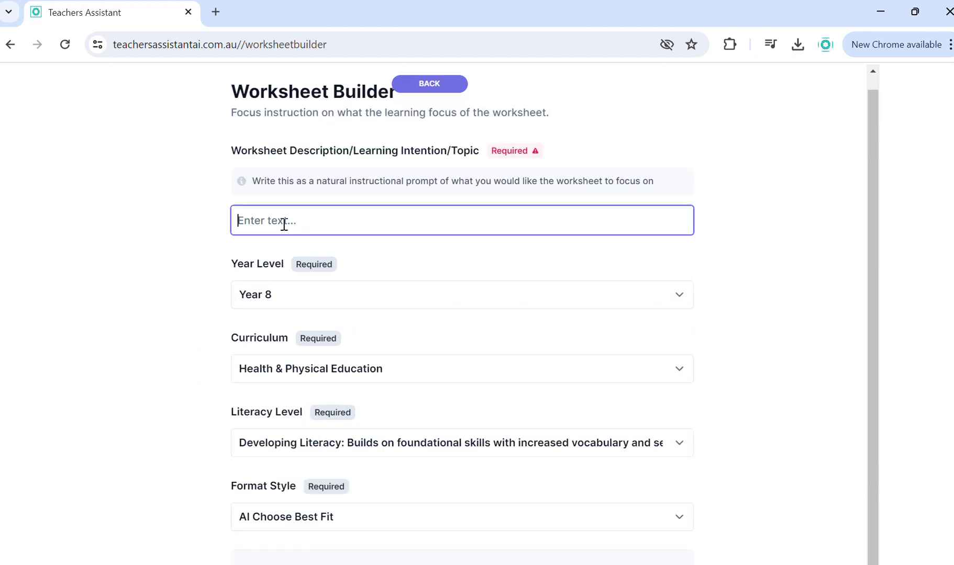
type("Students")
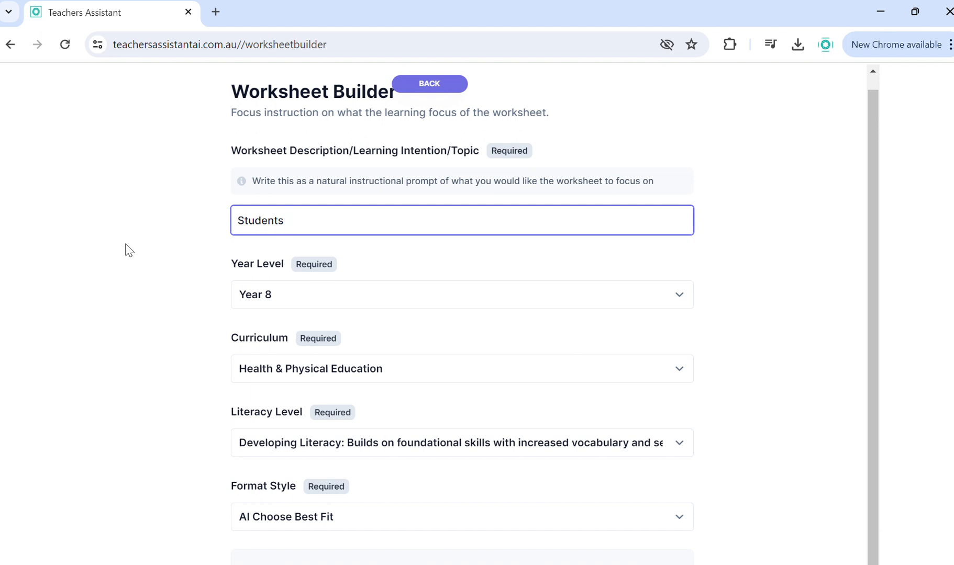
type("are learning an introductio")
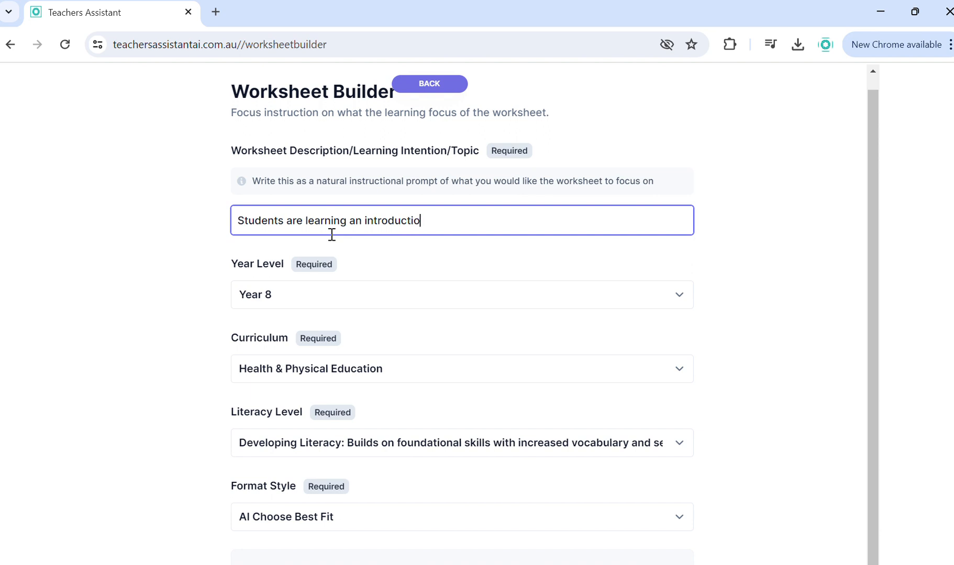
type("n to mental health betwe")
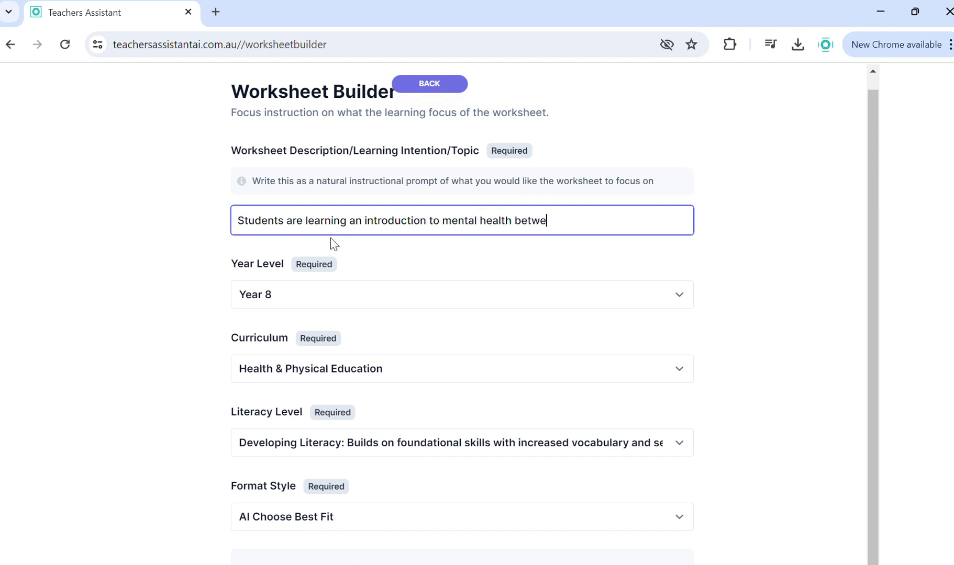
type("en peeers")
key("BackSpace")
key("BackSpace")
key("BackSpace")
type("s")
key("BackSpace")
type("rs and how")
type("they")
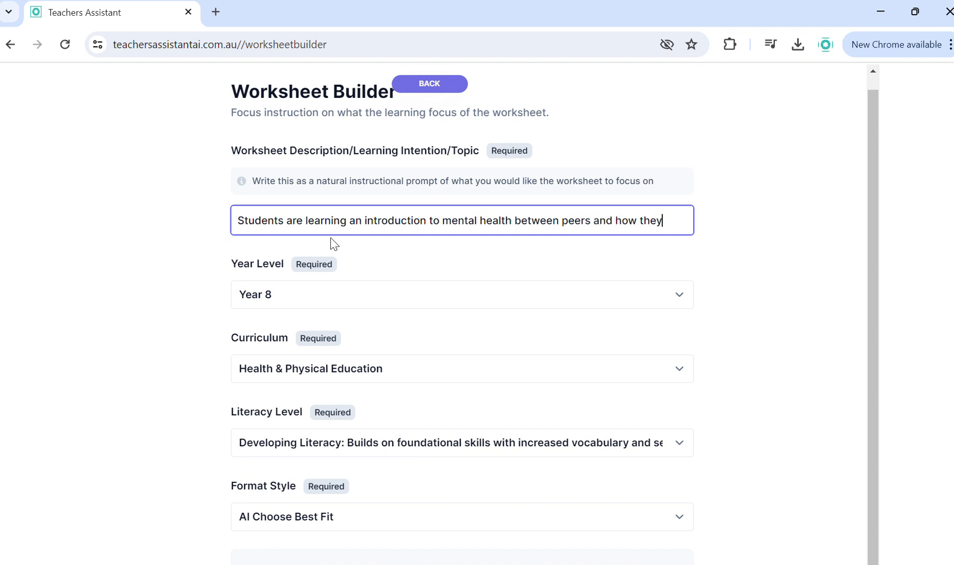
type(" identify ")
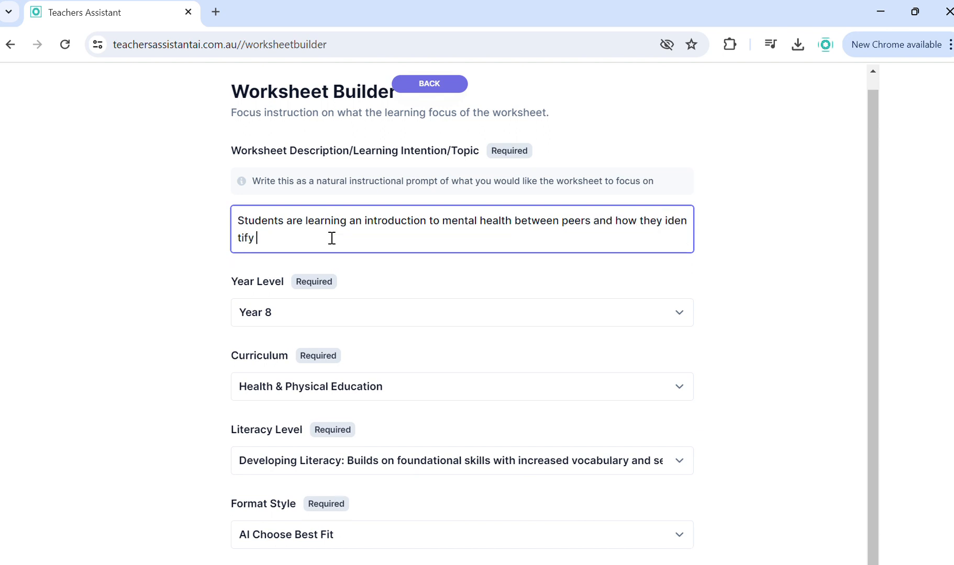
type("it's traints.")
double_click(255, 223)
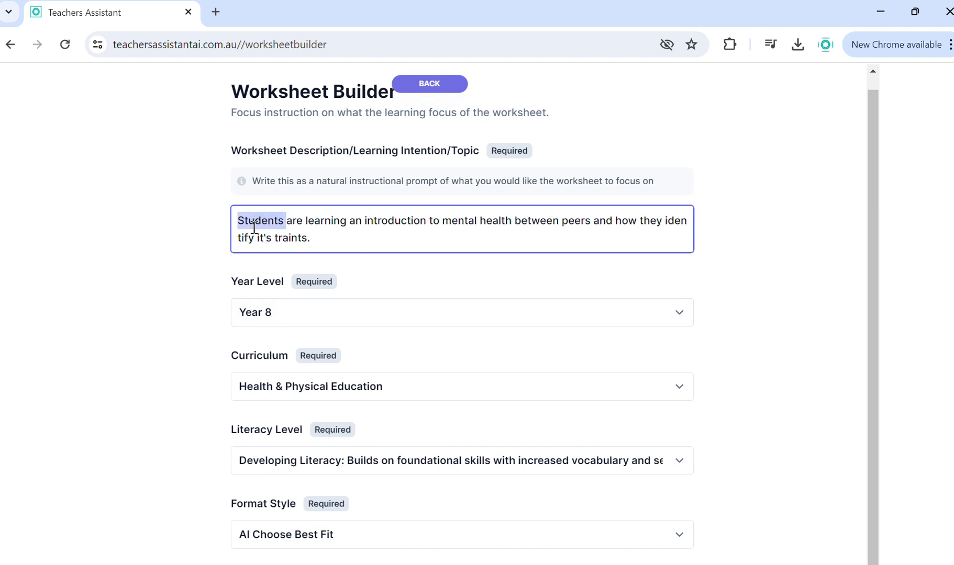
double_click(381, 221)
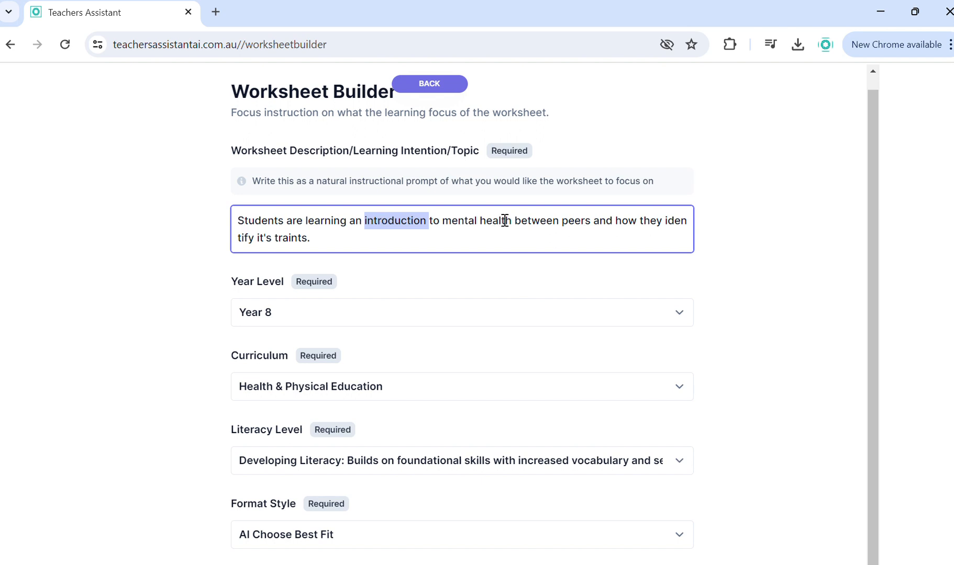
left_click(573, 222)
double_click(573, 222)
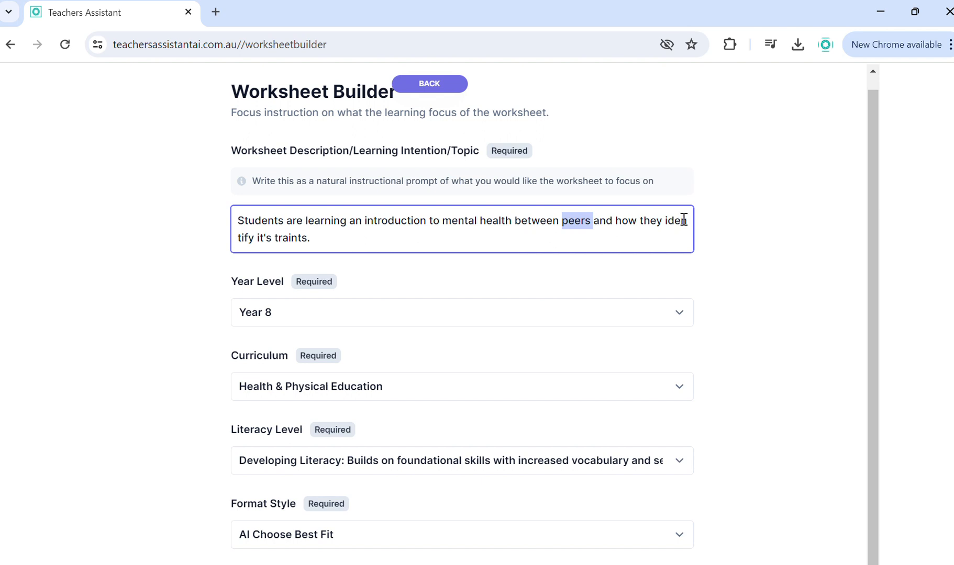
Correct "traints" to "traits" in the worksheet description and run the tool to generate the worksheet
left_click(292, 239)
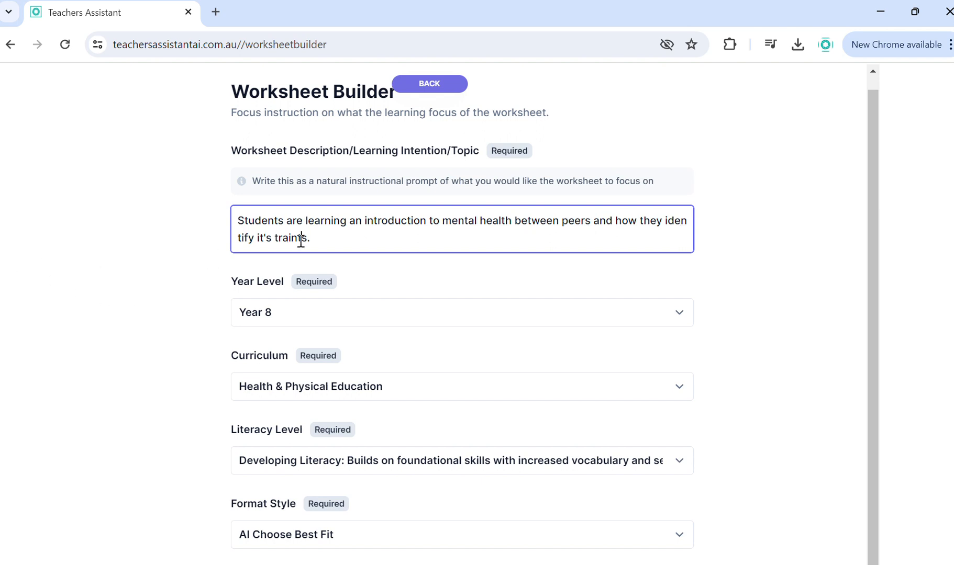
key("Delete")
left_click(358, 238)
scroll(474, 359, "down", 1)
left_click(526, 559)
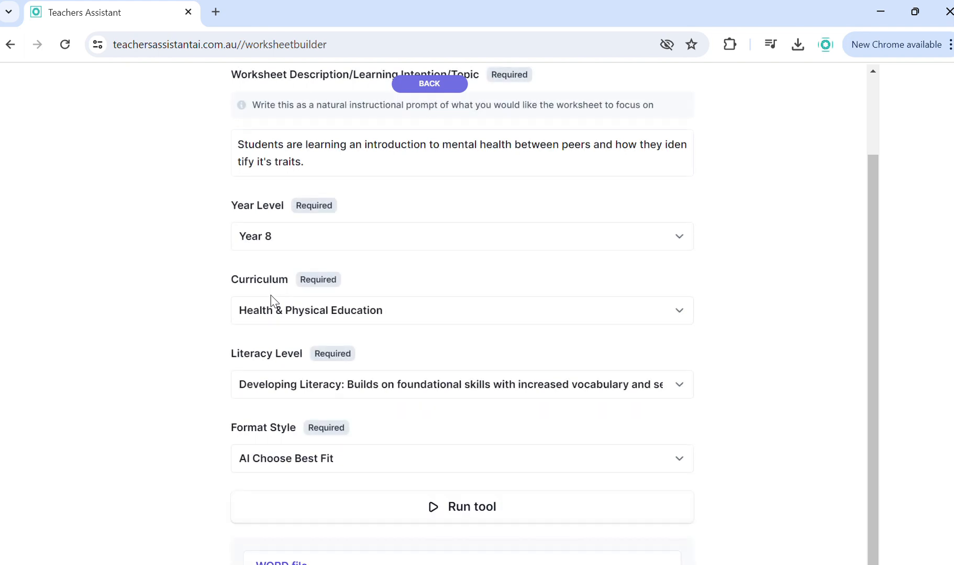
Download the generated worksheet file and open it in a maximized Word window
scroll(394, 358, "down", 3)
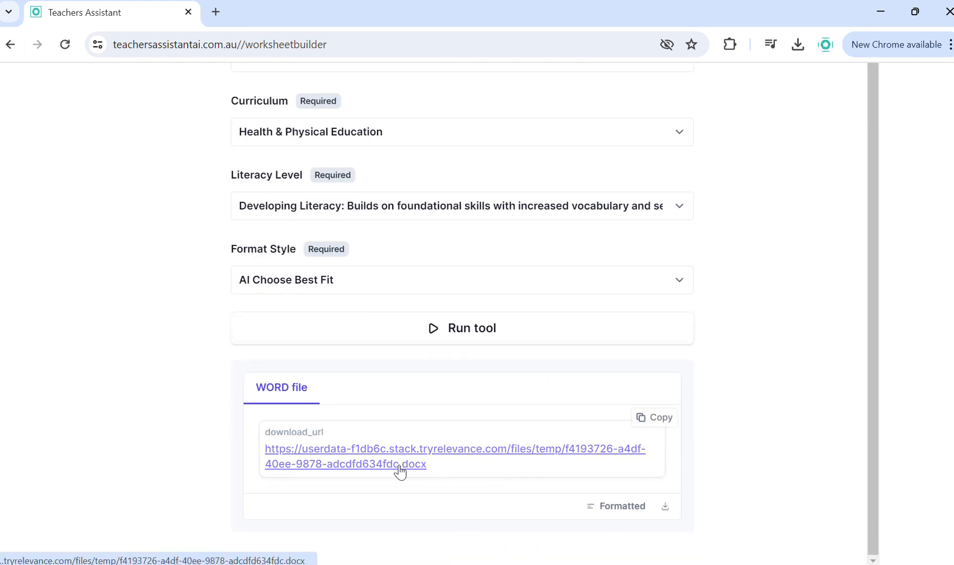
left_click(399, 468)
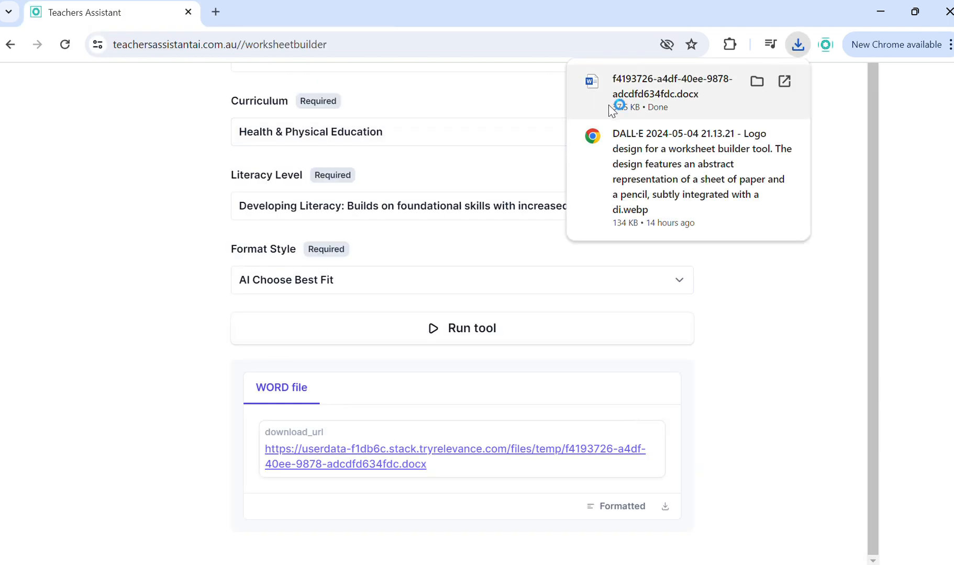
left_click(610, 111)
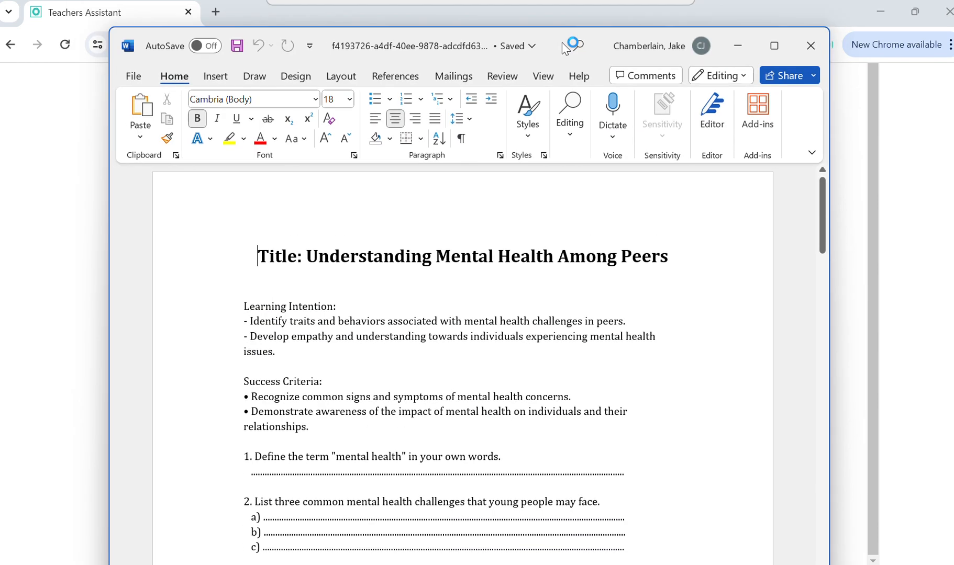
left_click(763, 58)
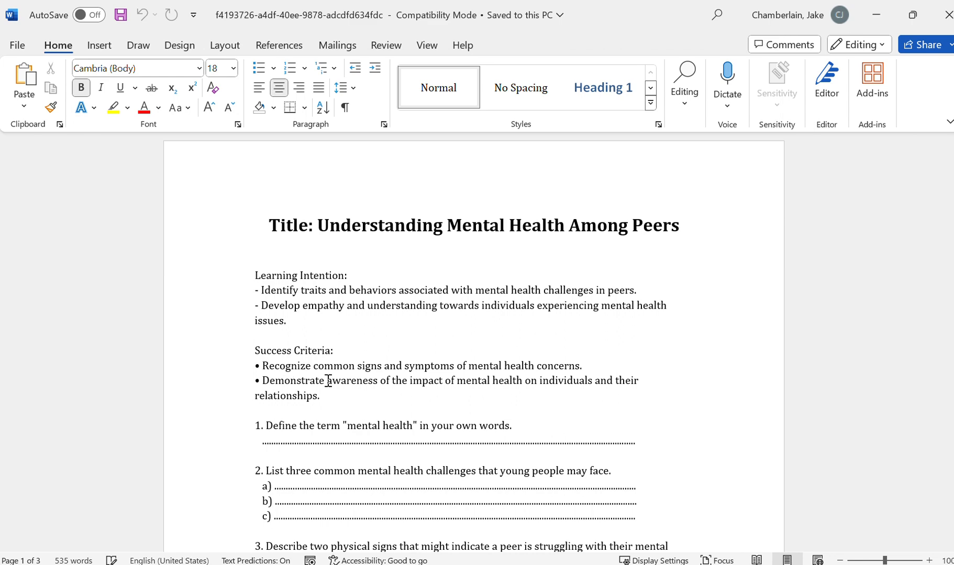
Review the generated worksheet from the learning intention and success criteria through question 10
scroll(329, 382, "down", 1)
scroll(300, 304, "down", 1)
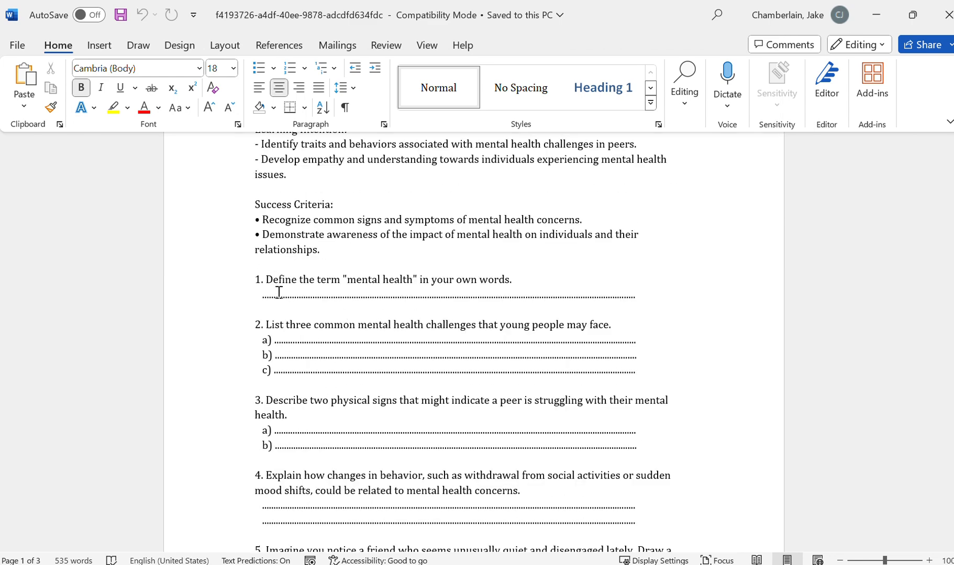
scroll(281, 287, "down", 1)
scroll(319, 307, "down", 3)
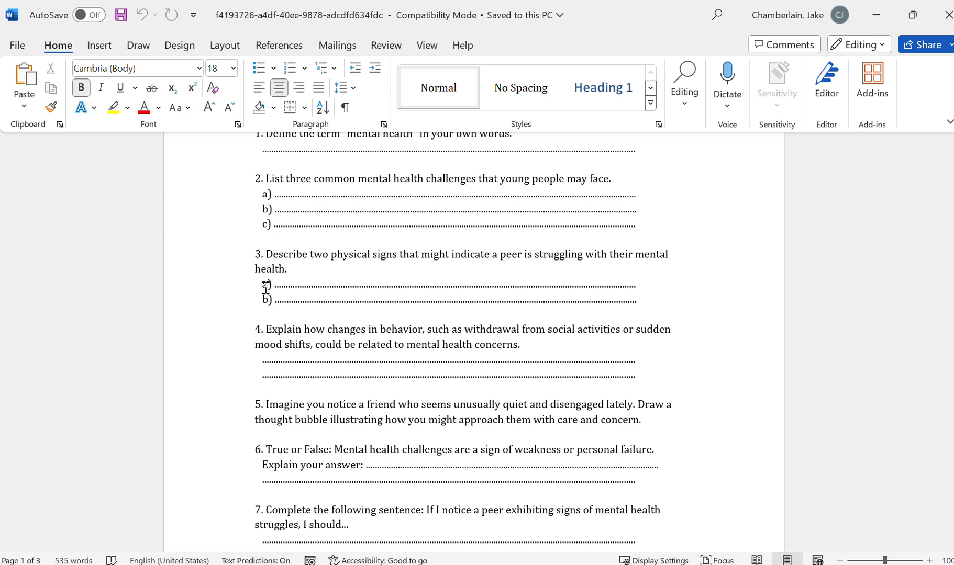
scroll(270, 214, "down", 4)
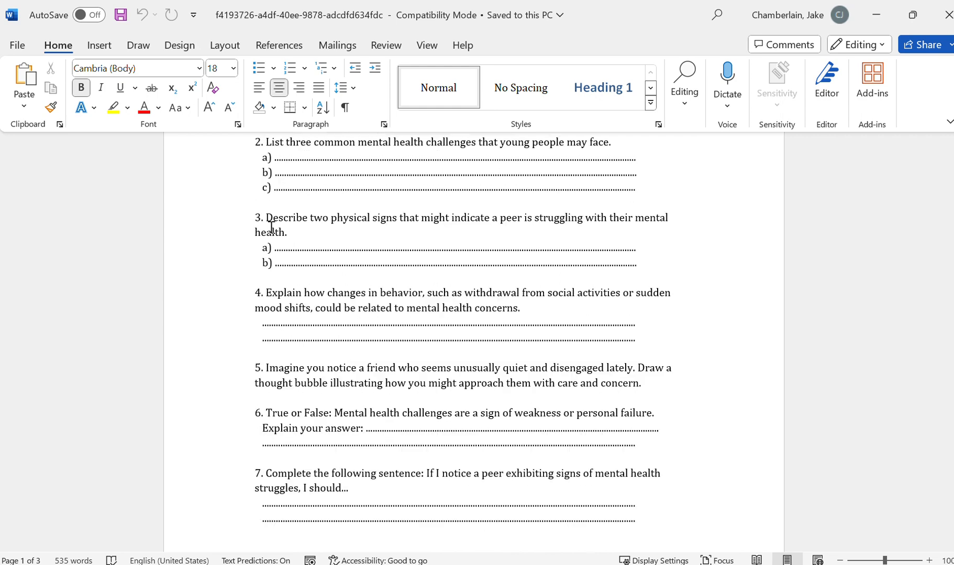
scroll(292, 277, "down", 7)
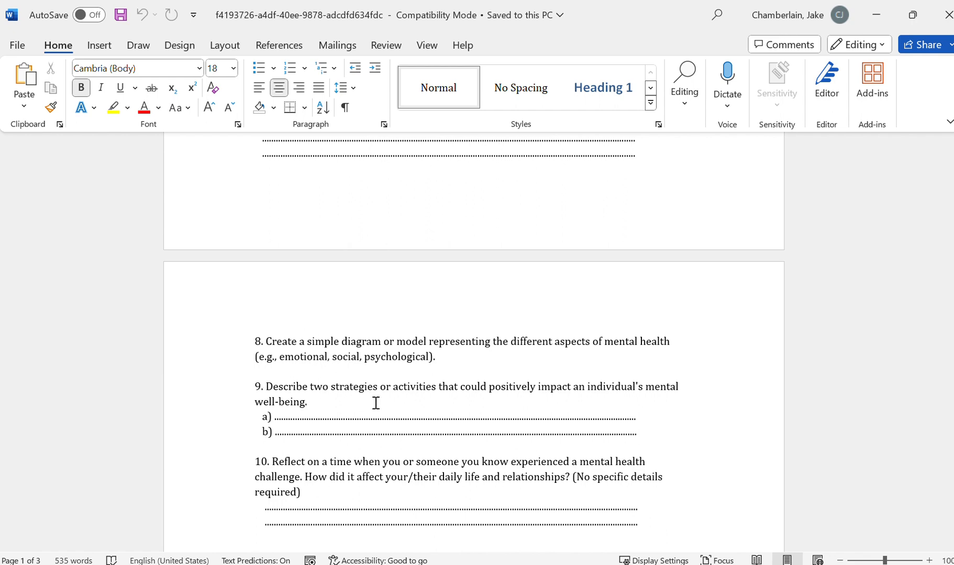
scroll(400, 408, "down", 2)
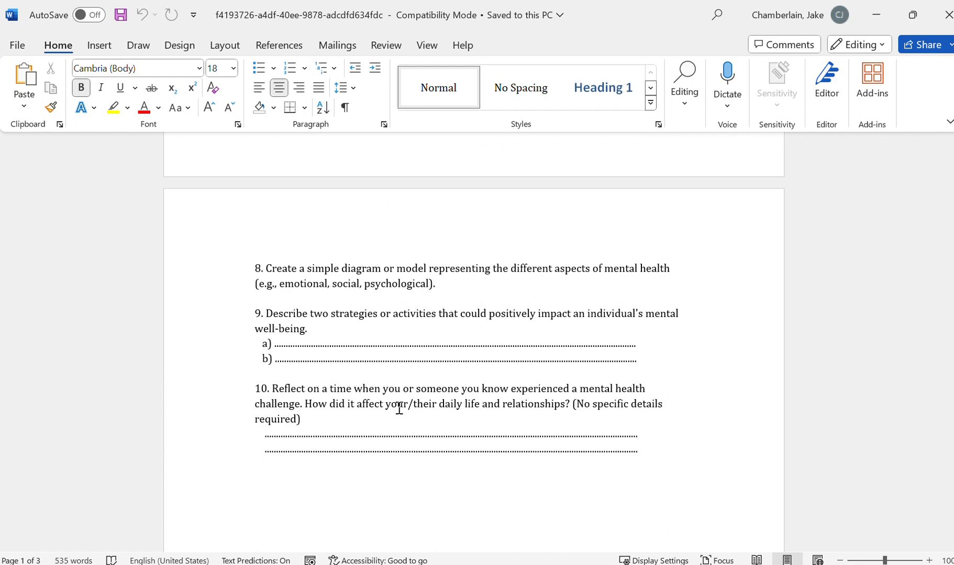
Bold the opening verbs "Reflect", "Describe" and "Create" in questions 10, 9 and 8
double_click(280, 390)
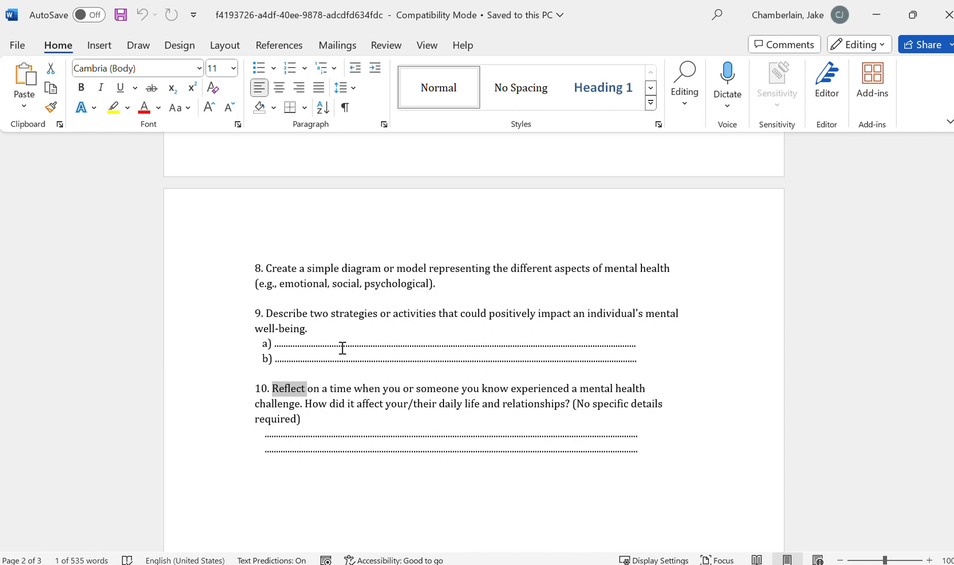
key("ctrl+b")
double_click(294, 314)
key("ctrl+b")
double_click(285, 269)
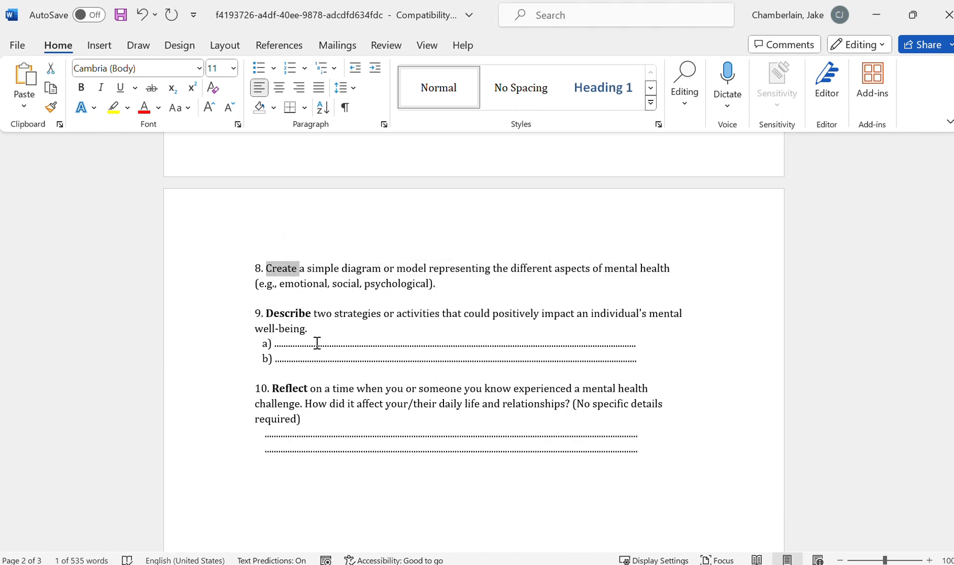
key("ctrl+b")
scroll(335, 371, "up", 2)
left_click(347, 377)
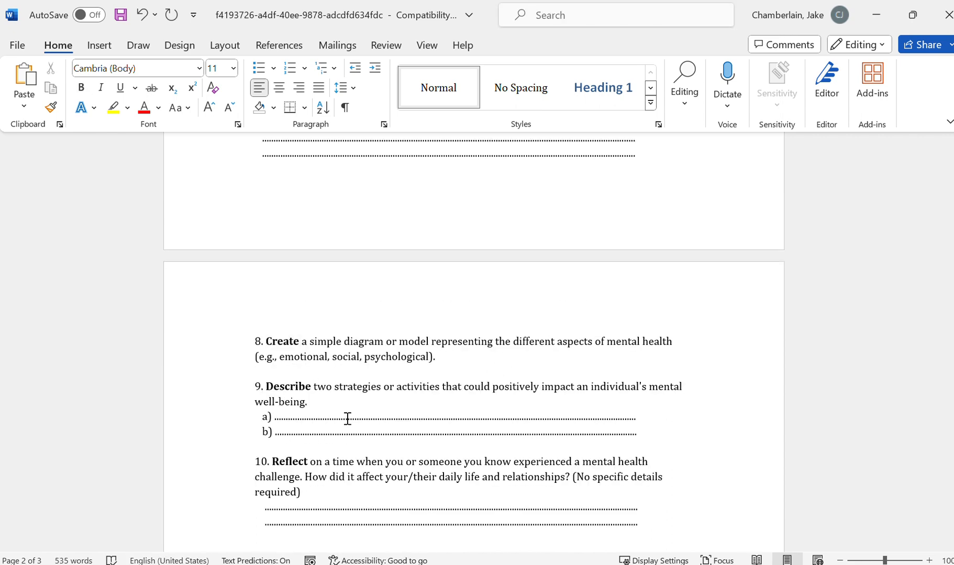
scroll(355, 449, "up", 5)
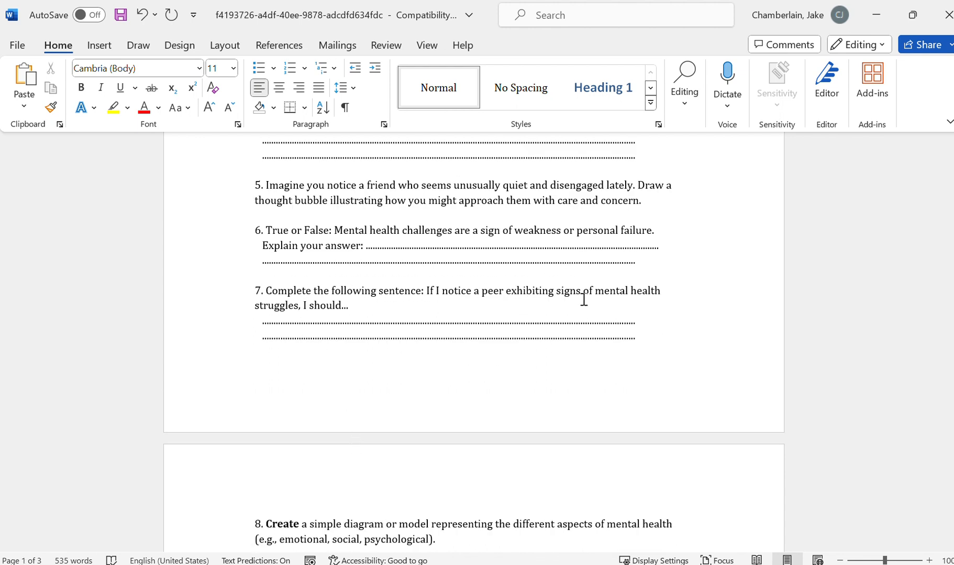
double_click(330, 306)
scroll(434, 266, "up", 5)
scroll(434, 266, "up", 4)
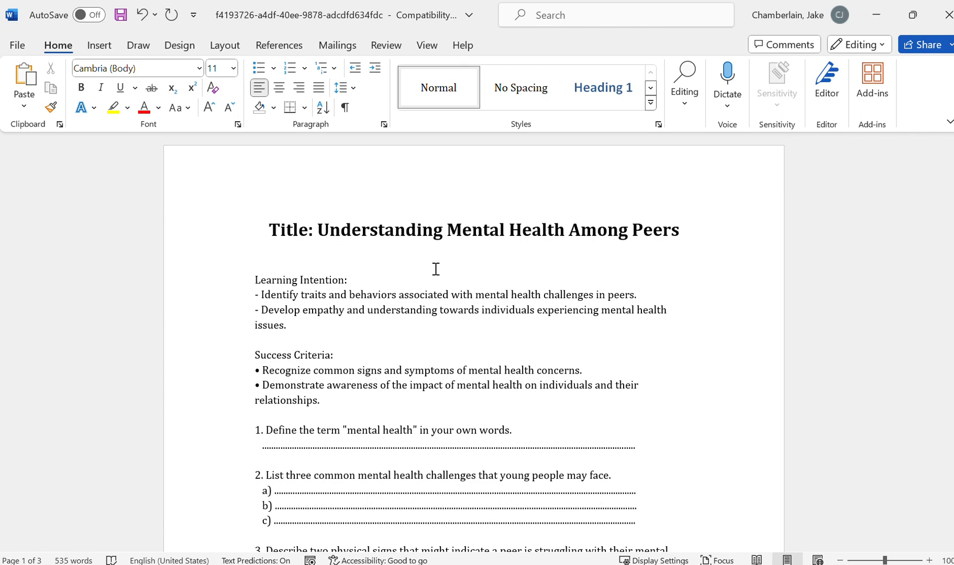